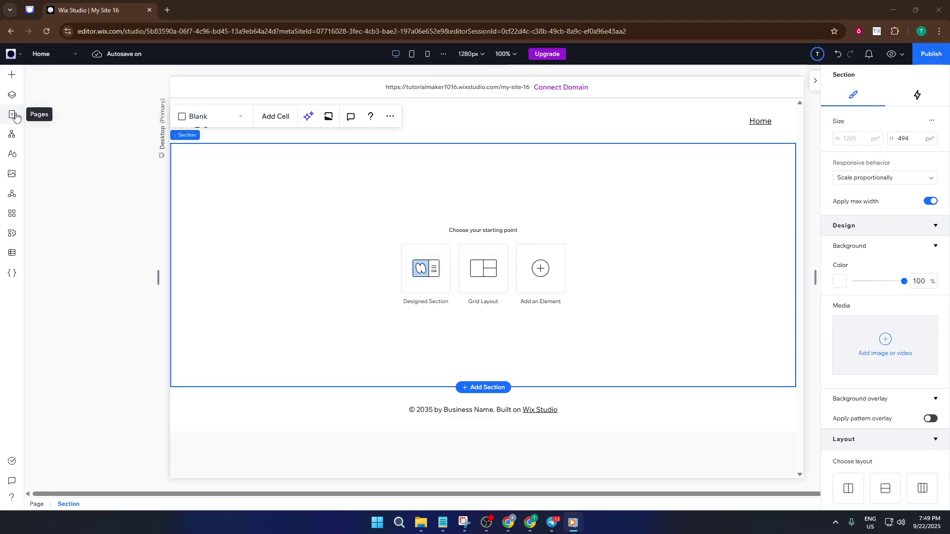
Add a new standard blank page to the site and name it Forms
left_click(14, 117)
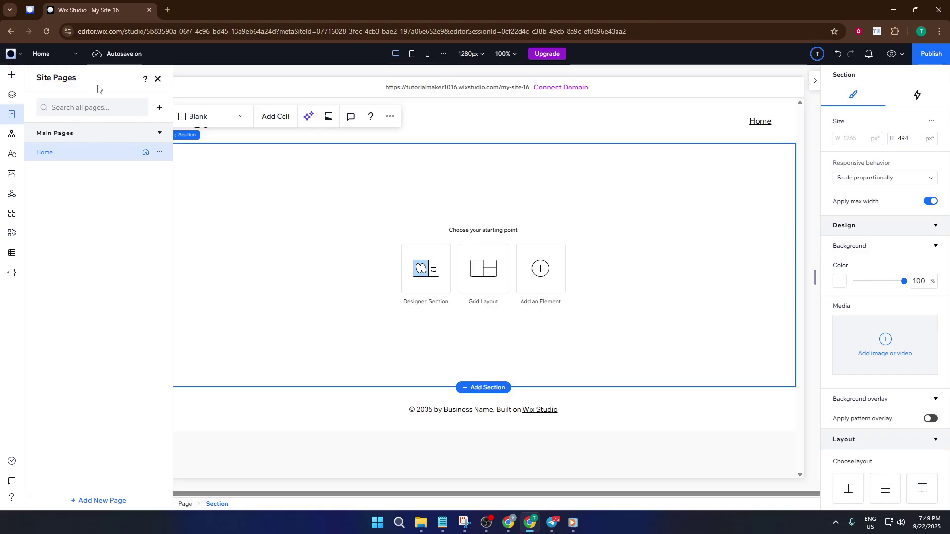
left_click(160, 108)
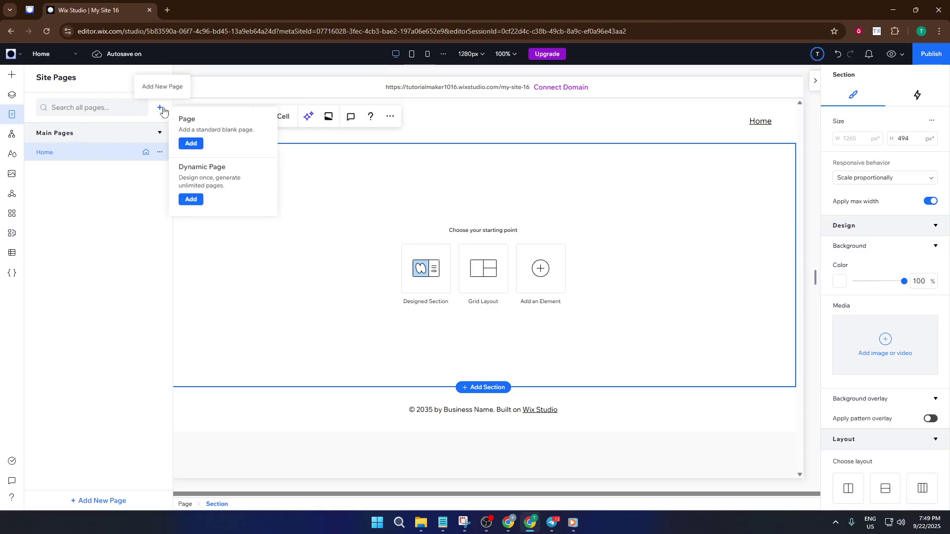
left_click(189, 145)
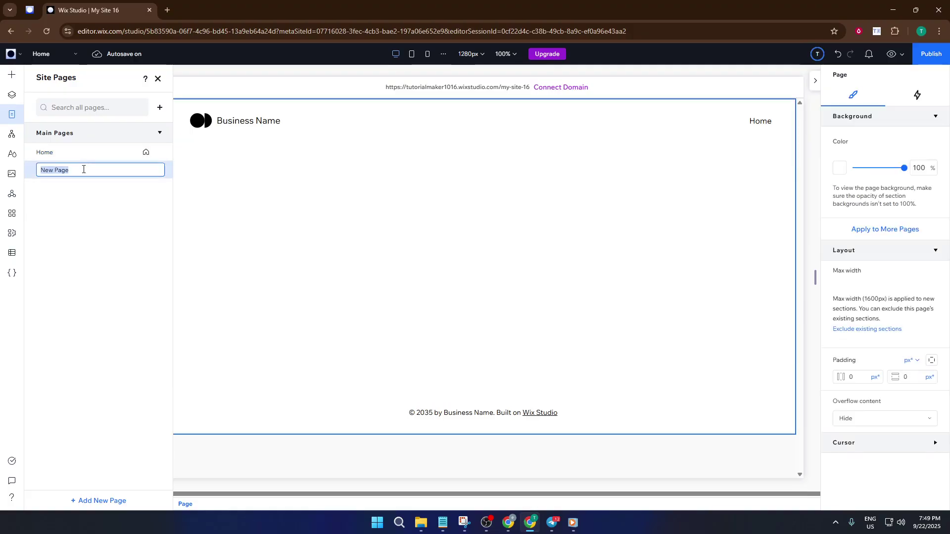
type("Forms")
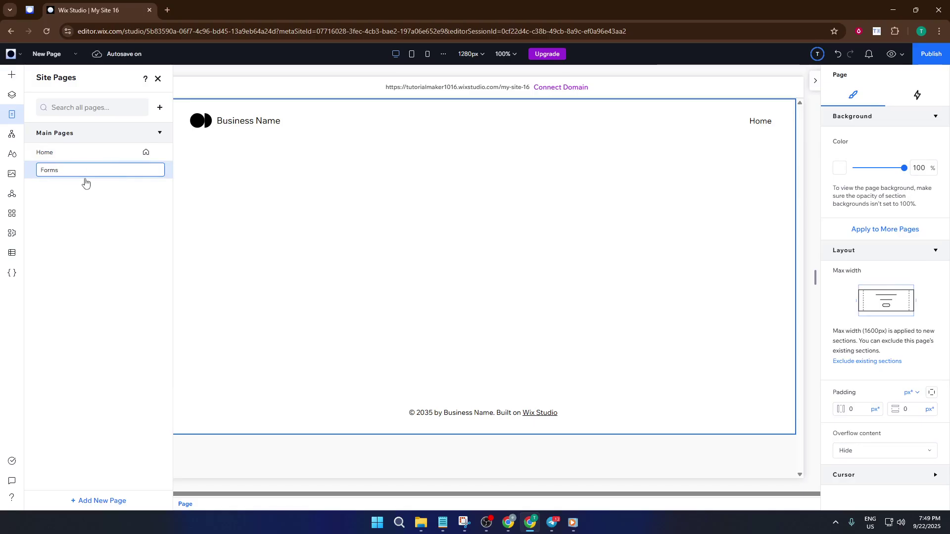
key("Return")
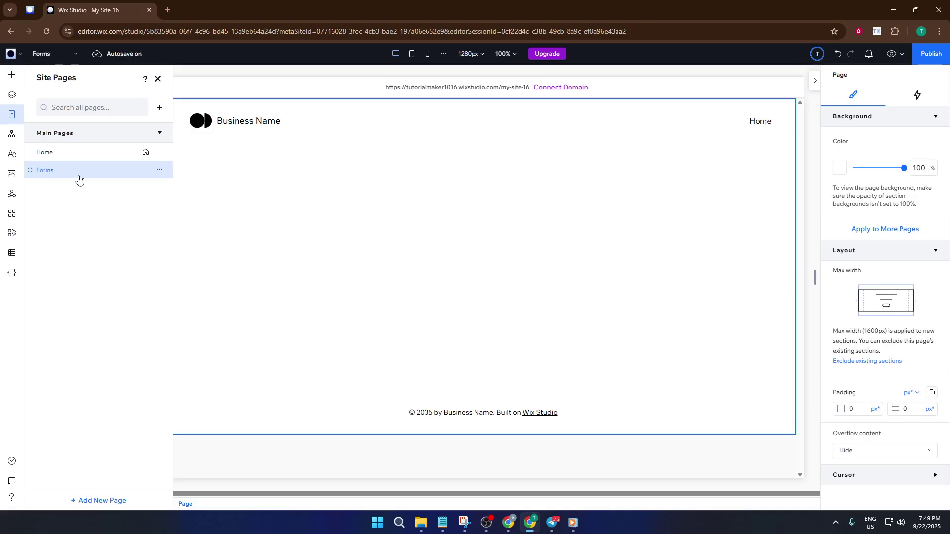
left_click(236, 212)
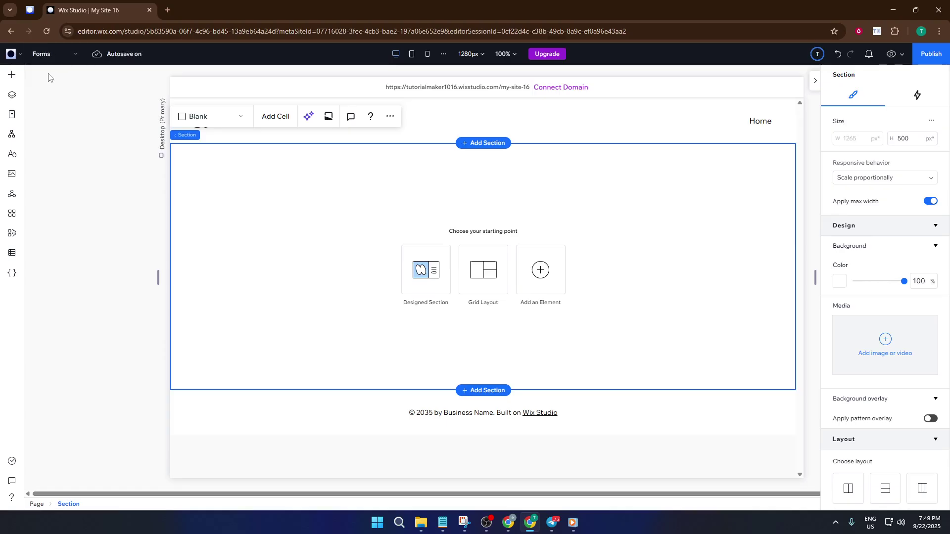
Search the addable elements for "forms" and open the Create New Forms category
left_click(13, 76)
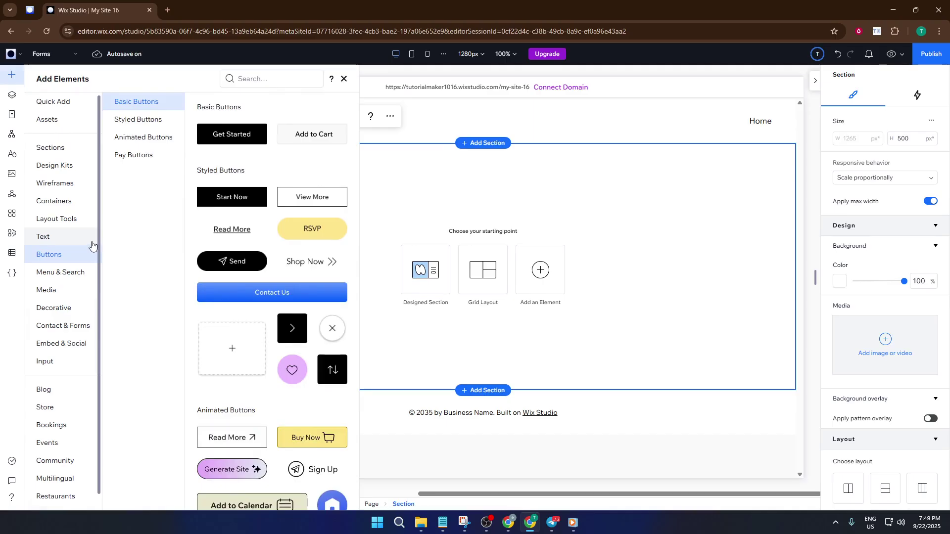
left_click(265, 84)
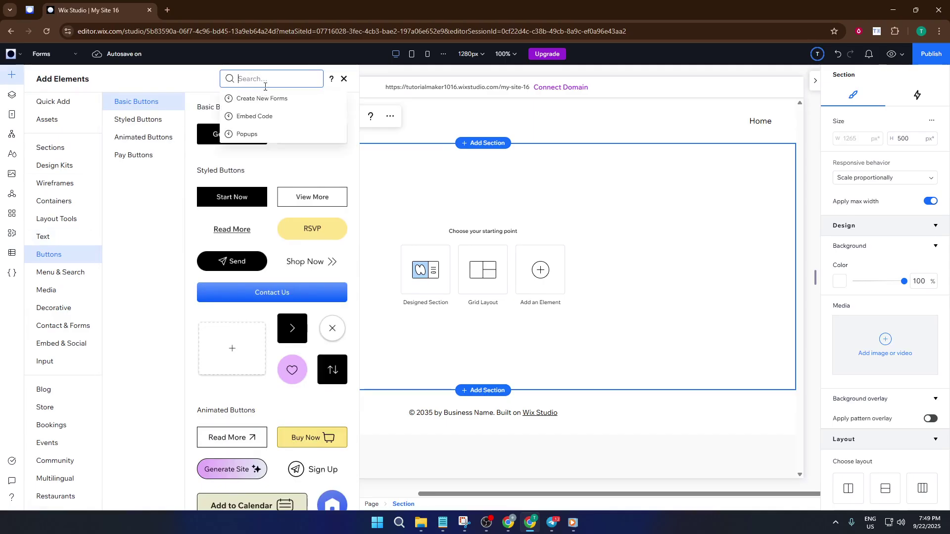
type("forms")
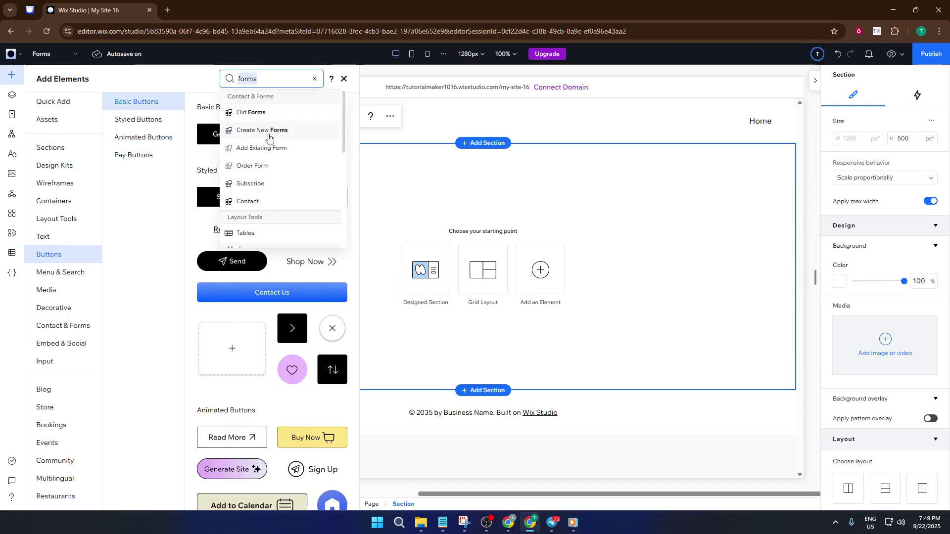
left_click(267, 139)
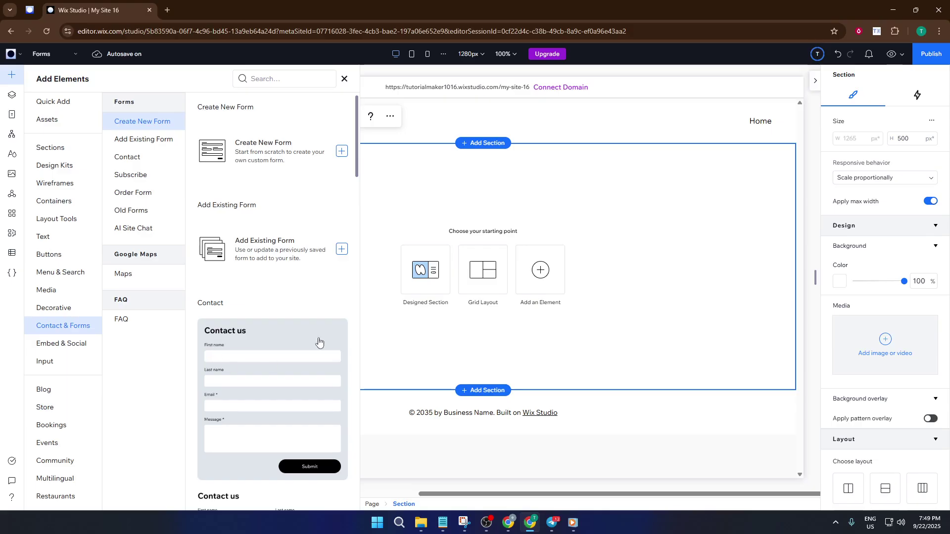
Look through the form categories and place the shaded Contact us form in the middle of the Forms page's empty section
left_click(131, 157)
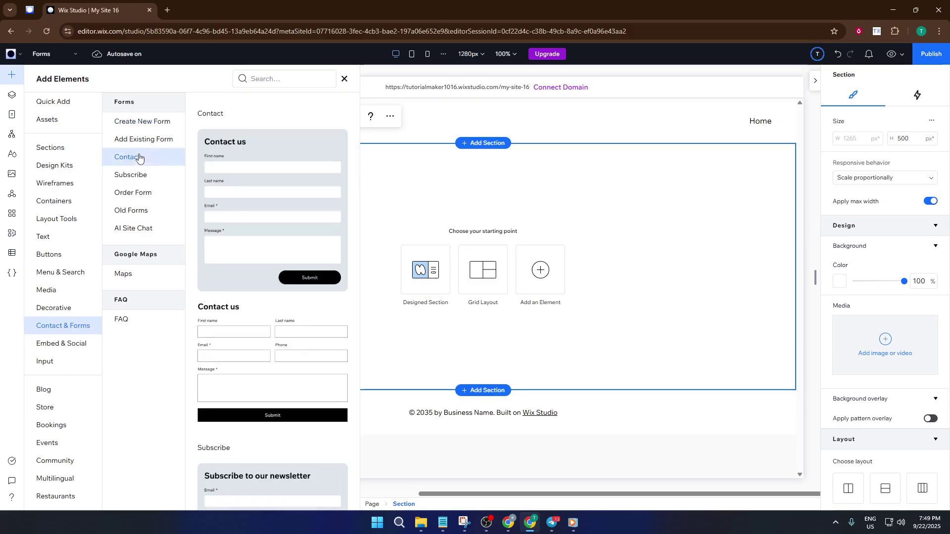
left_click(140, 178)
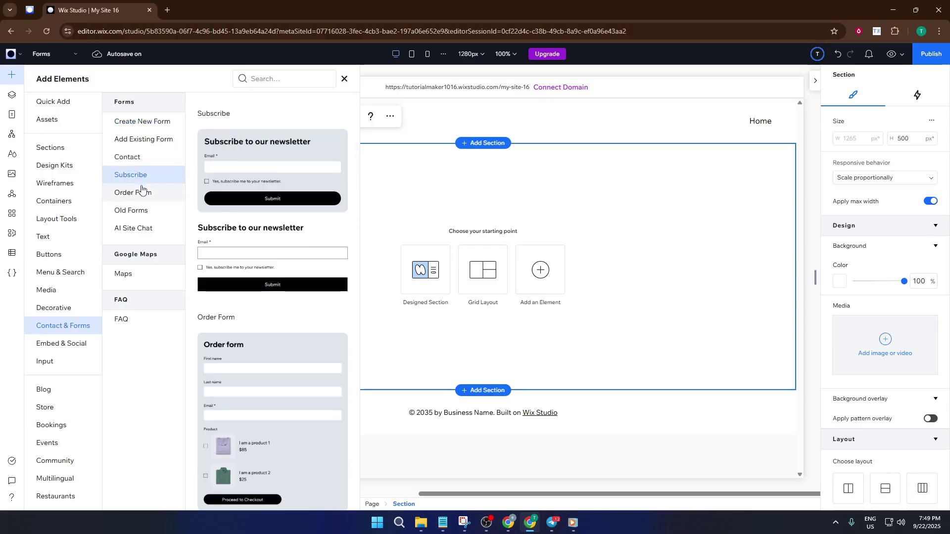
left_click(141, 193)
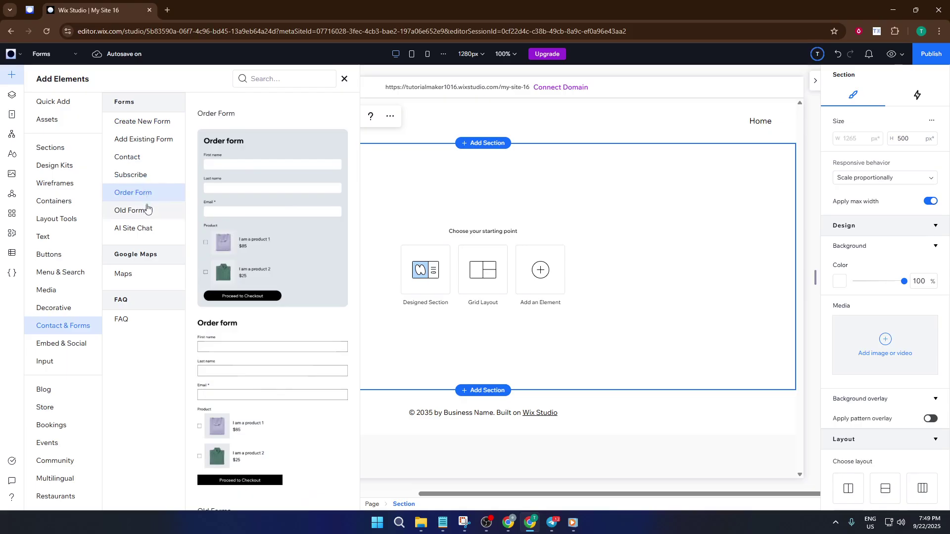
left_click(147, 212)
left_click(150, 230)
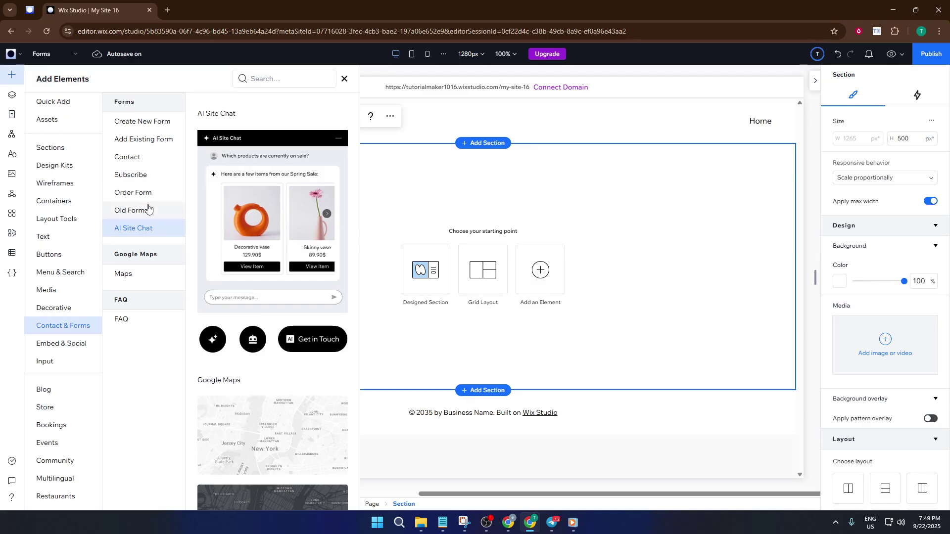
left_click(147, 167)
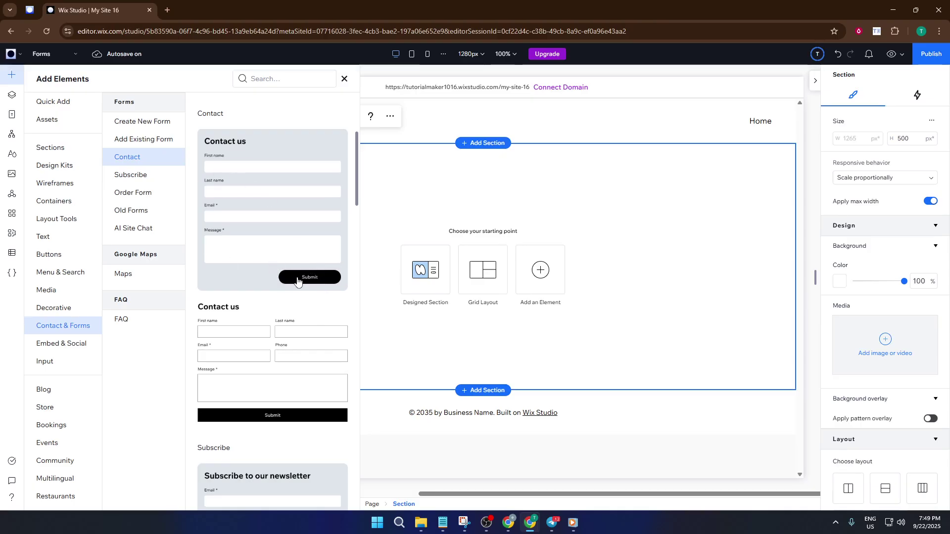
left_click_drag(297, 281, 483, 289)
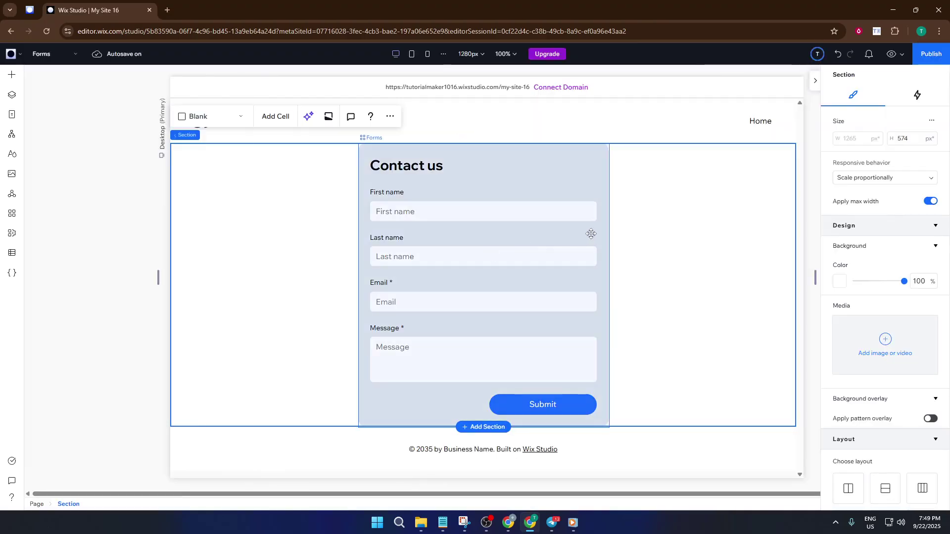
Open the placed Contact us form for editing and preview it
left_click(542, 199)
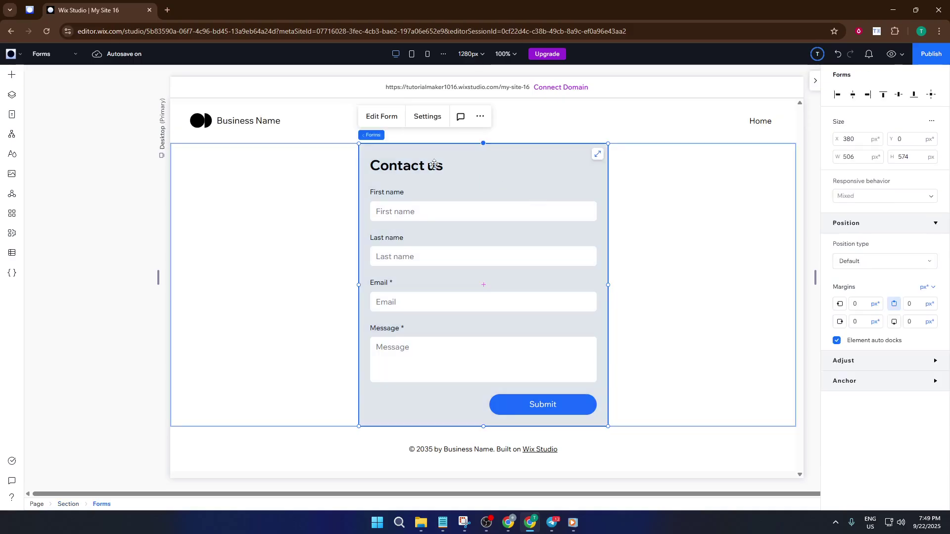
left_click(382, 117)
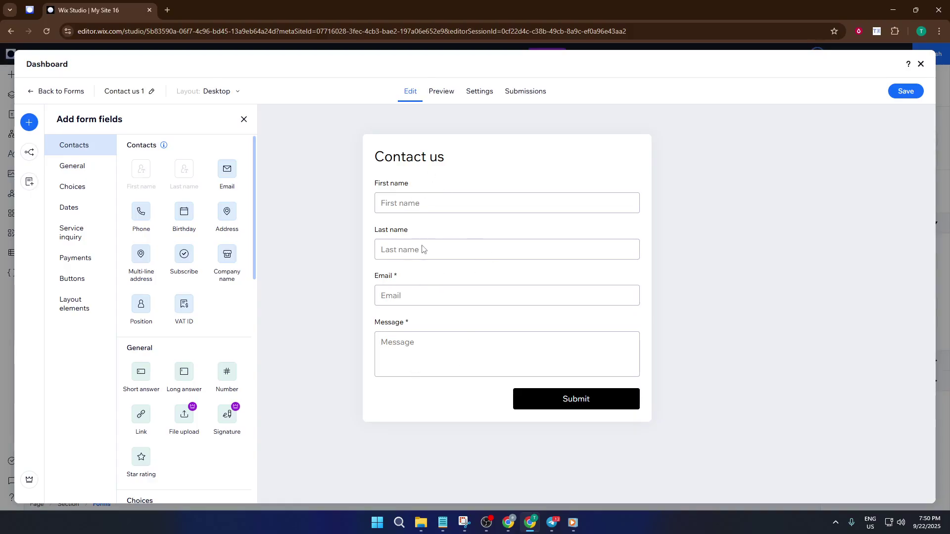
left_click(447, 90)
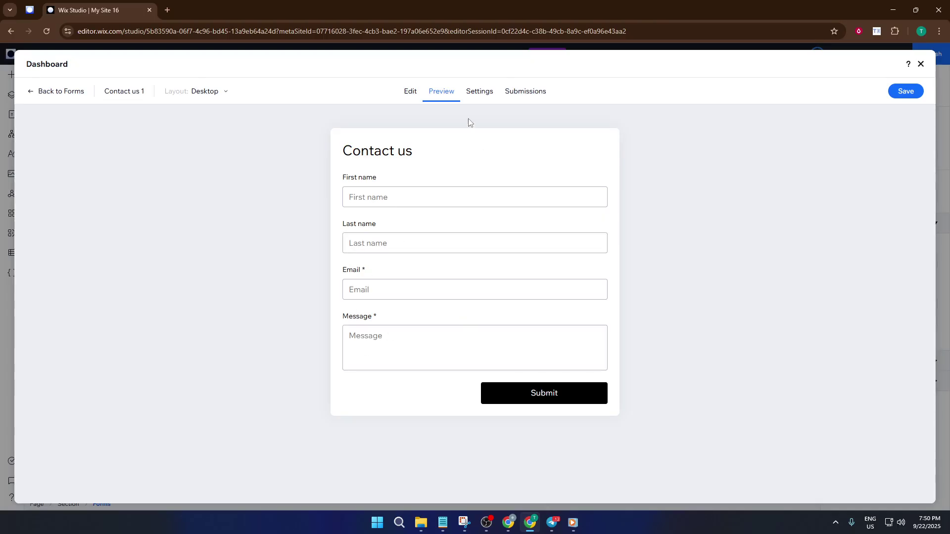
Change the form name to Demo Contact in the form's general settings
left_click(479, 94)
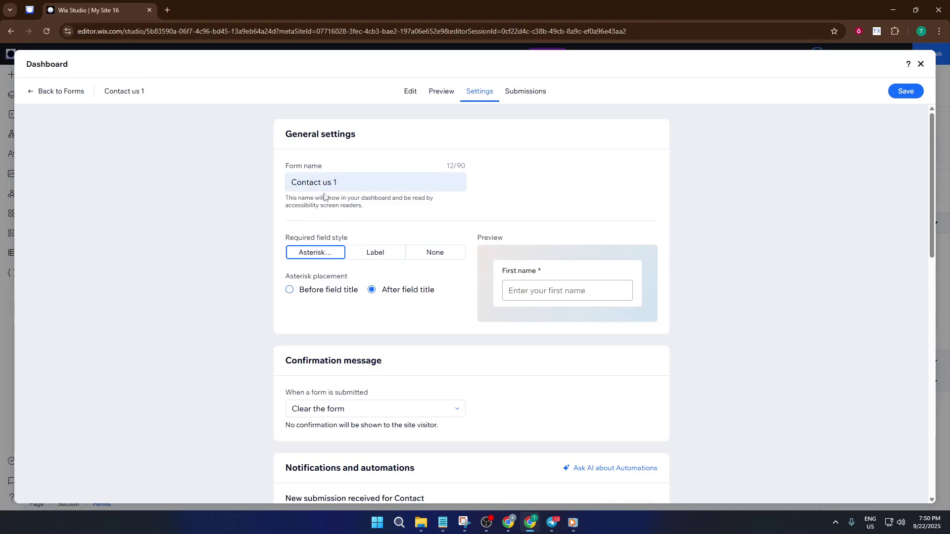
scroll(357, 199, "down", 1)
scroll(356, 199, "down", 2)
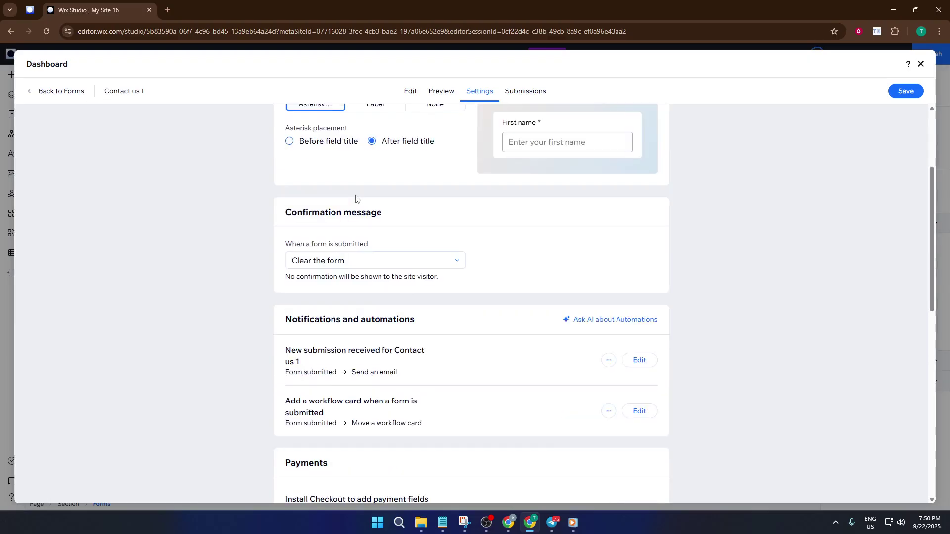
scroll(354, 199, "up", 3)
left_click_drag(346, 182, 208, 186)
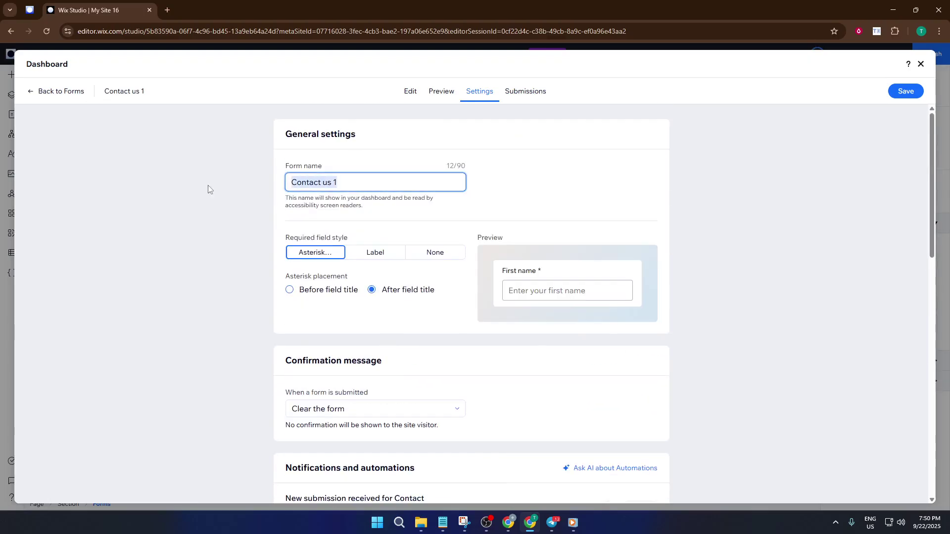
type("Demo ")
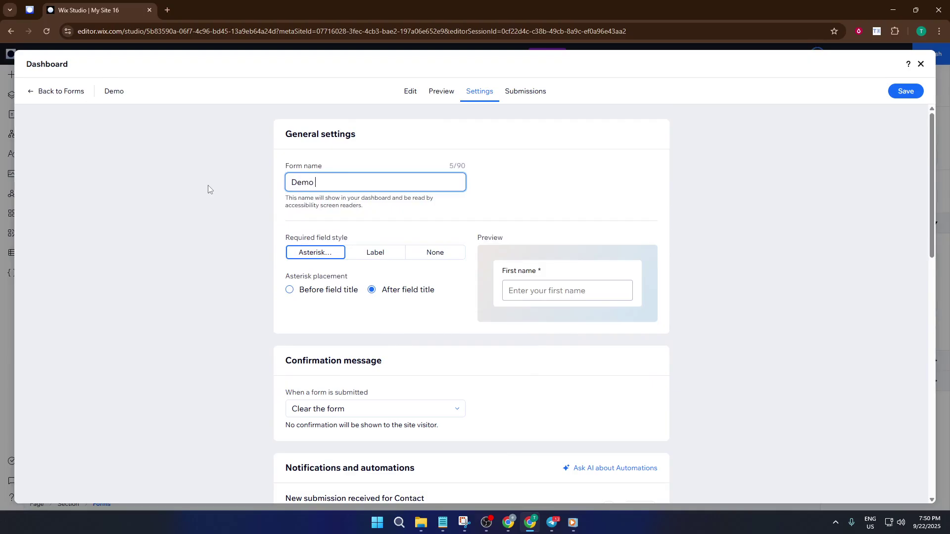
type("Contatn")
key("BackSpace")
key("BackSpace")
type("nc")
key("BackSpace")
key("BackSpace")
type("ct")
Review the form's notification, payment, validation, spam filter and status settings, and check its submissions
scroll(510, 330, "down", 6)
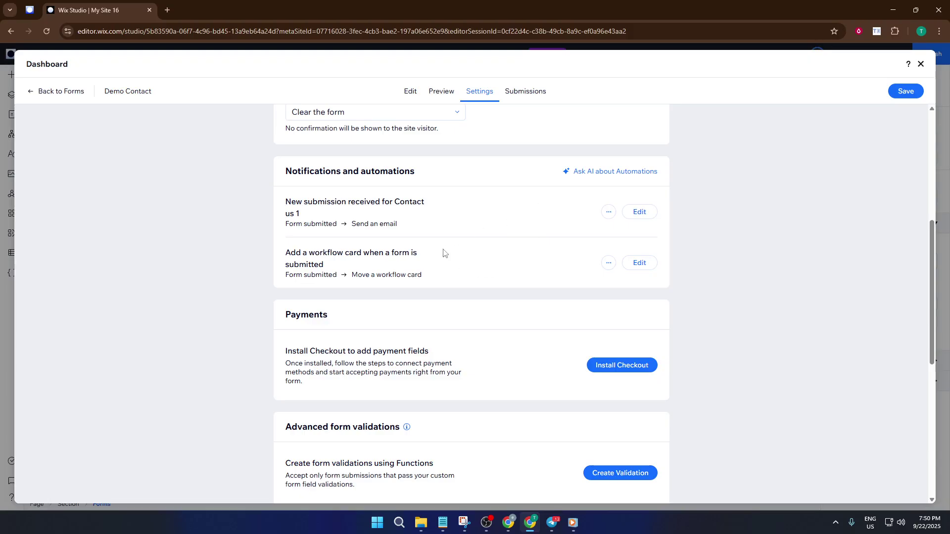
scroll(515, 242, "down", 4)
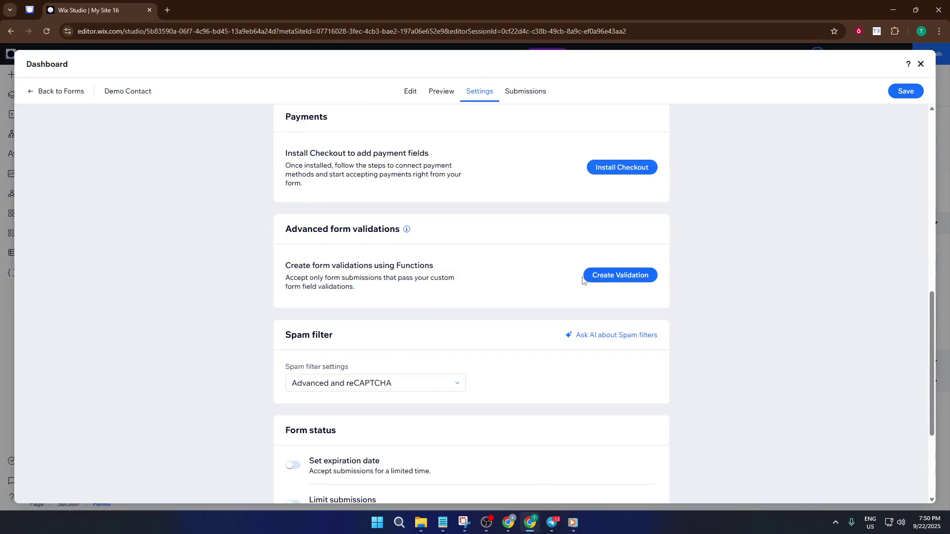
scroll(583, 281, "down", 3)
scroll(580, 283, "up", 5)
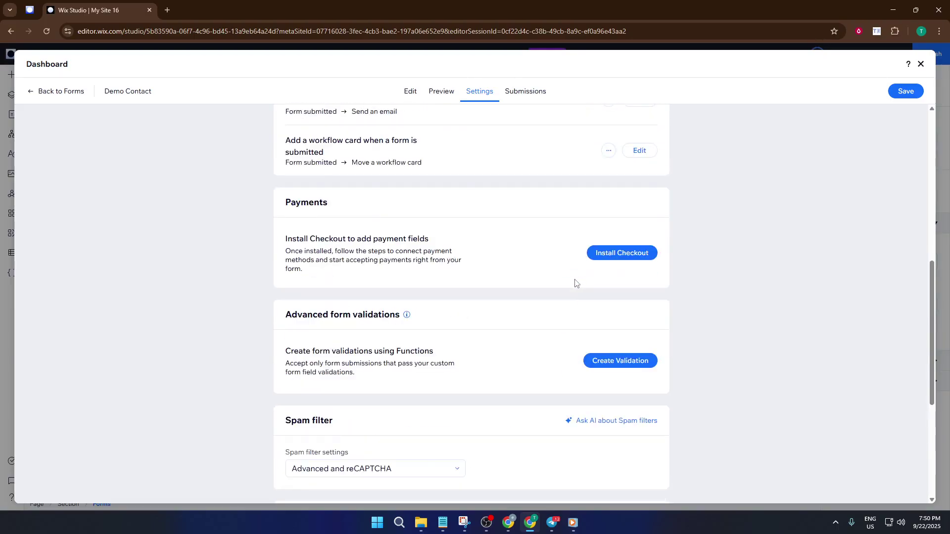
scroll(574, 282, "up", 8)
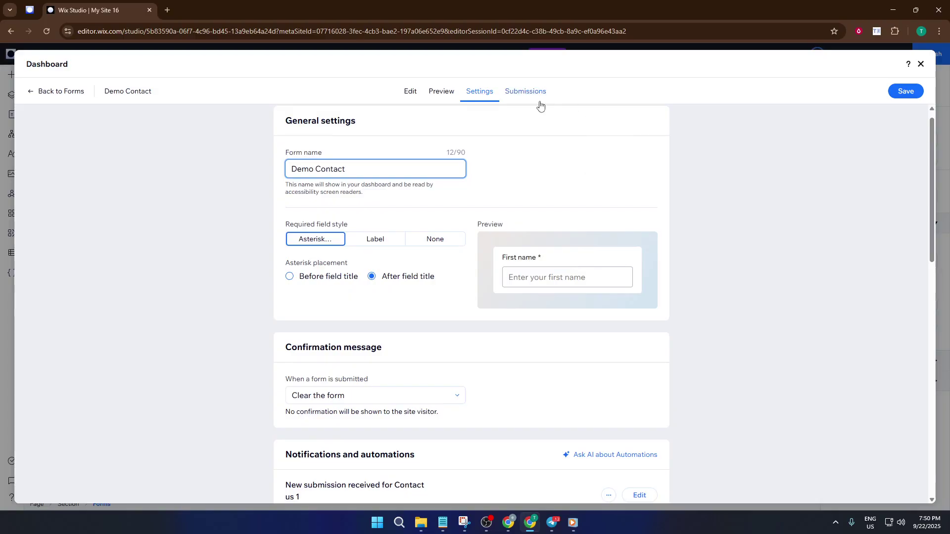
left_click(539, 102)
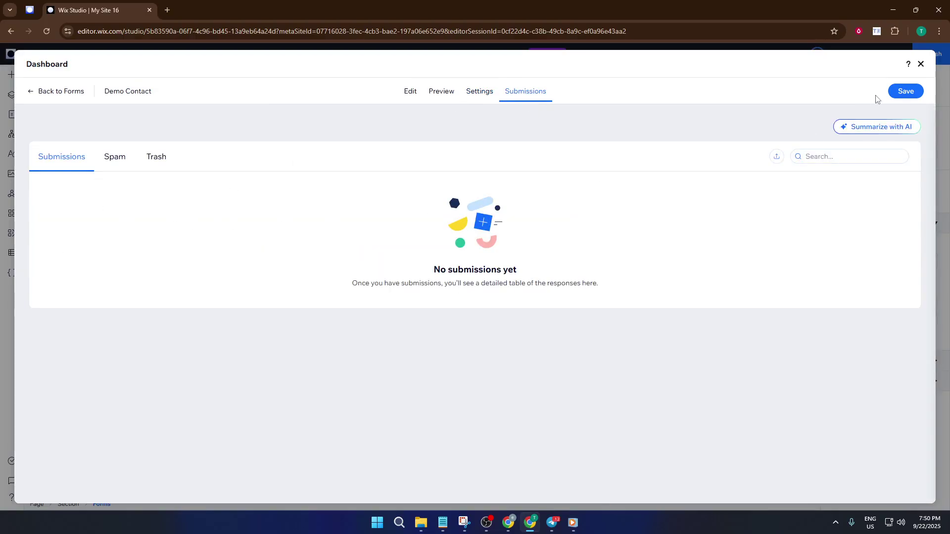
Save the form, close the form dashboard and select the page section around the form
left_click(903, 94)
left_click(921, 65)
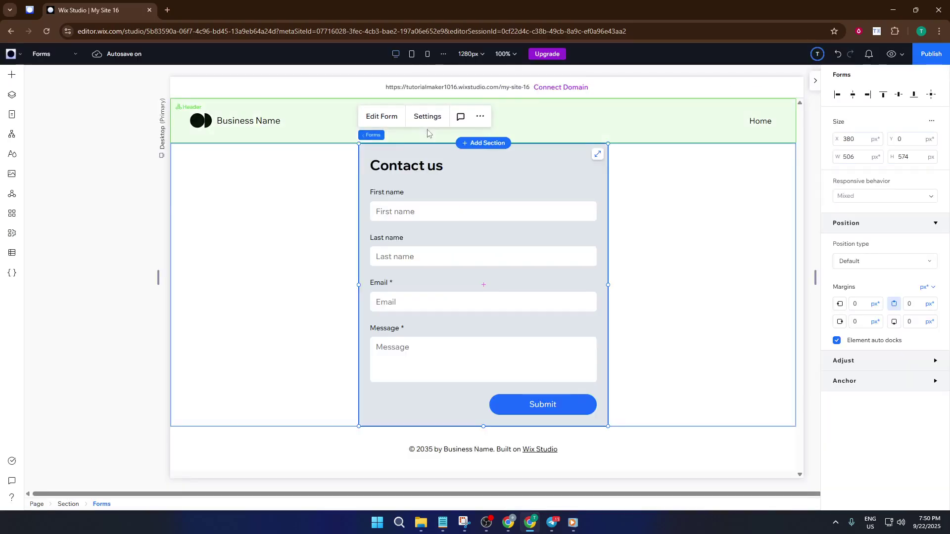
left_click(256, 218)
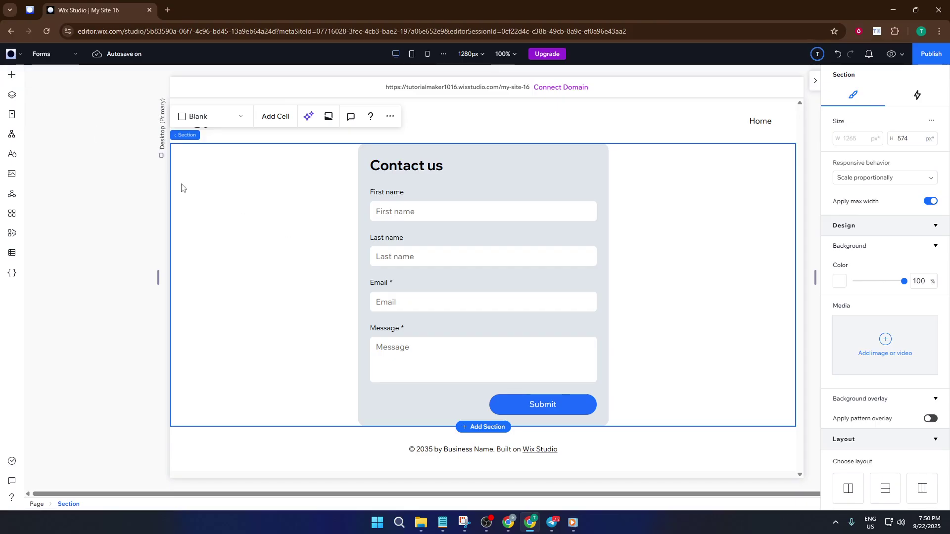
Switch to the Home page and add the basic Get Started button to its section
left_click(57, 58)
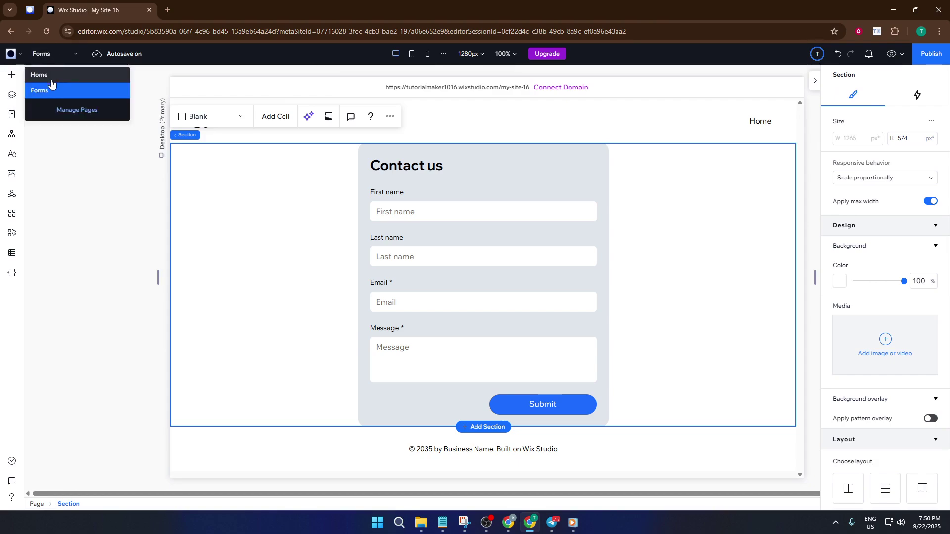
left_click(49, 75)
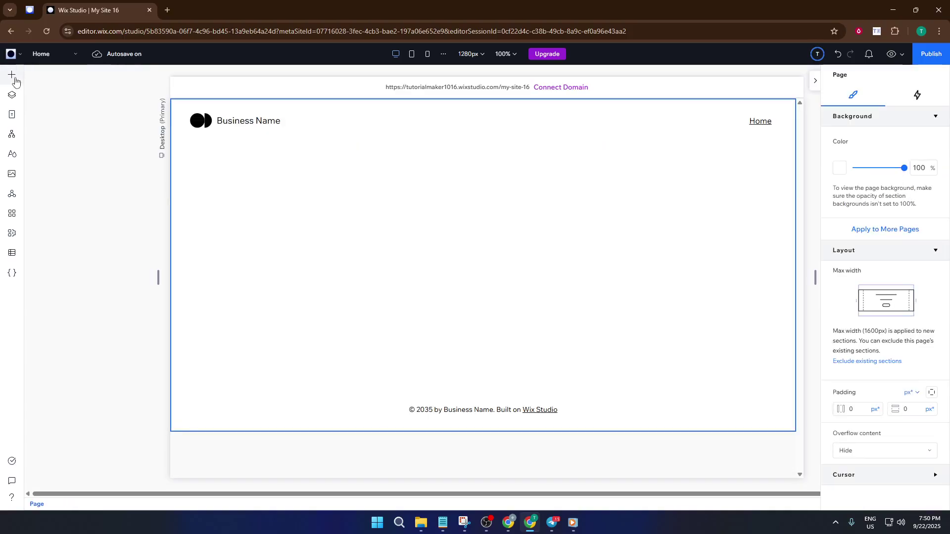
left_click(12, 75)
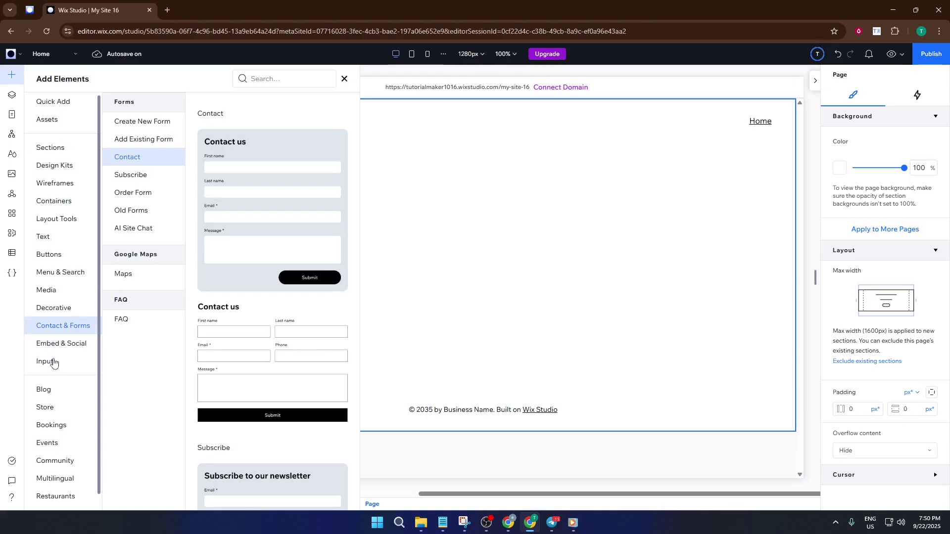
left_click(54, 255)
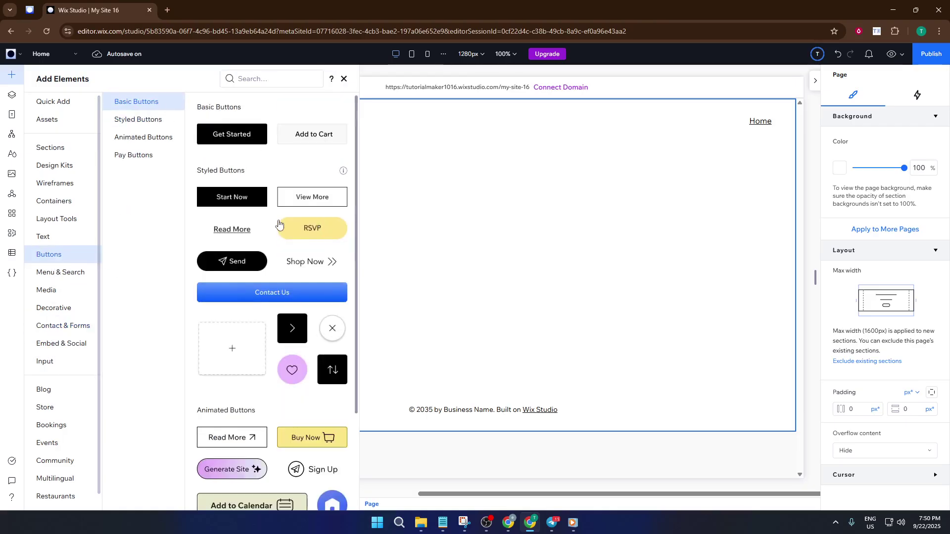
left_click(241, 135)
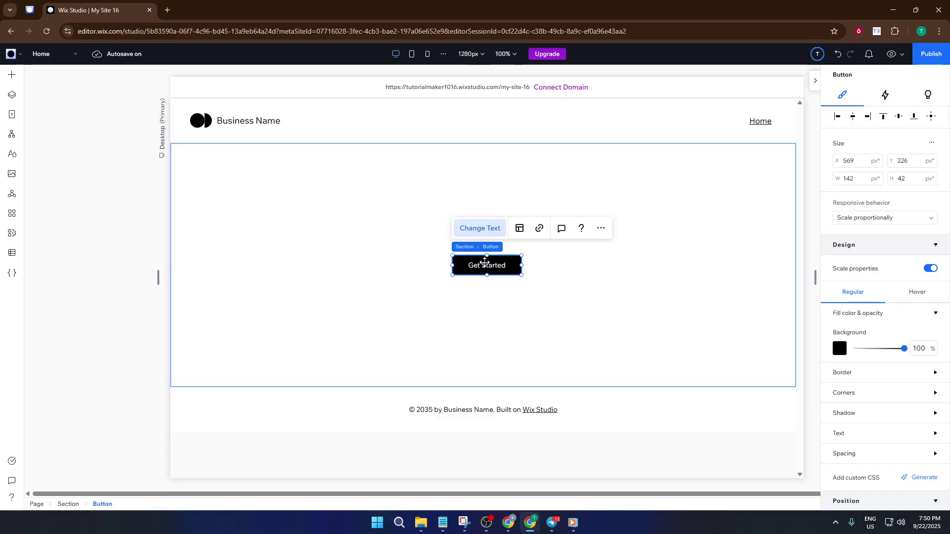
Change the text of the Get Started button on the Home page to Contact Us
double_click(489, 264)
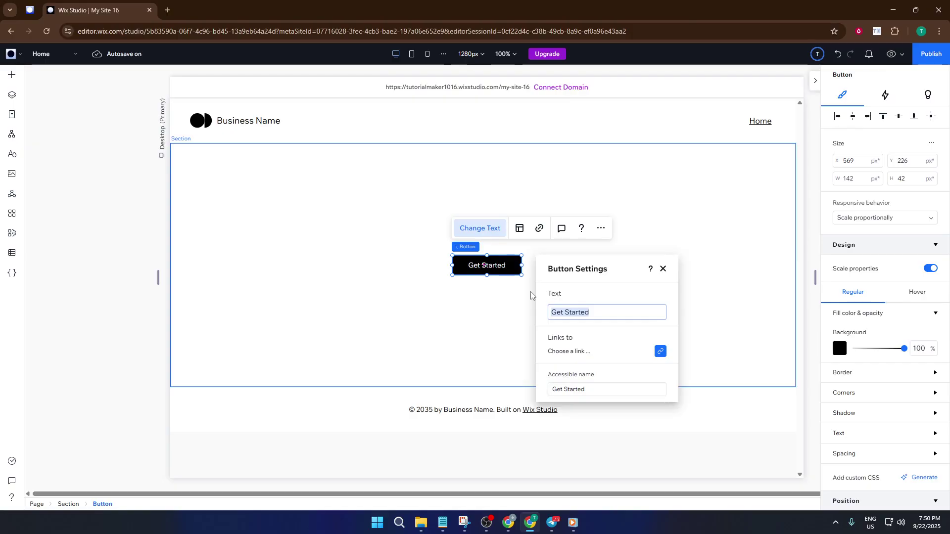
type("COn")
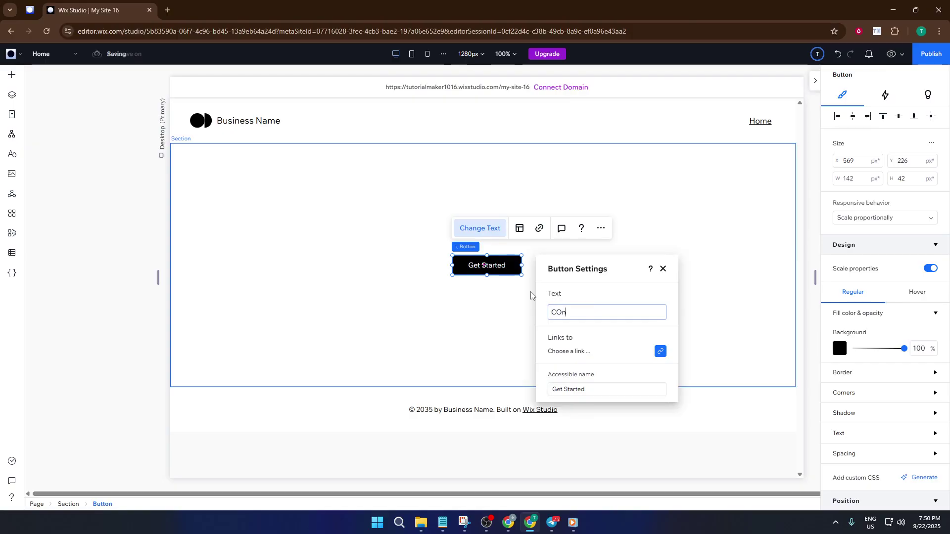
key("BackSpace")
key("BackSpace")
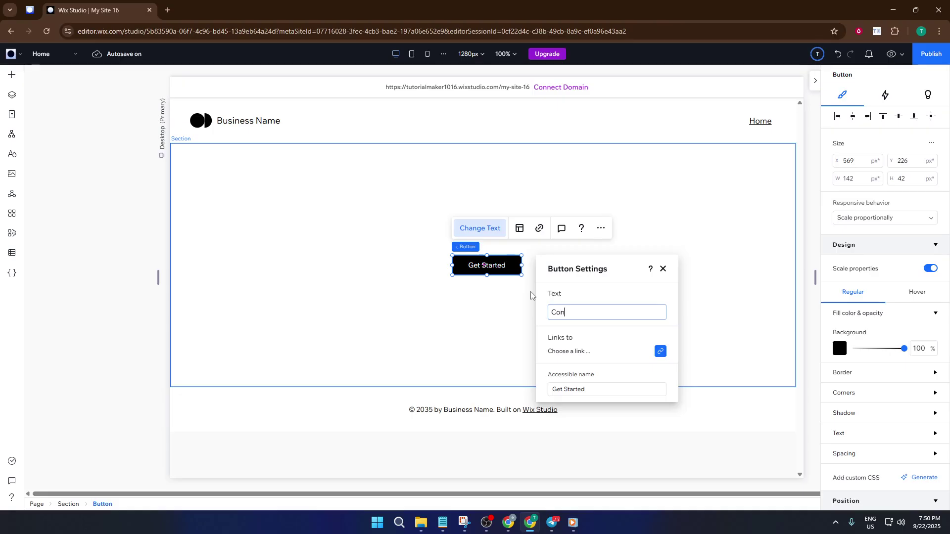
type("ontact Us")
left_click(520, 312)
Open the Contact Us button's link settings with Page as the link type and bring up the choice of target pages
left_click(505, 267)
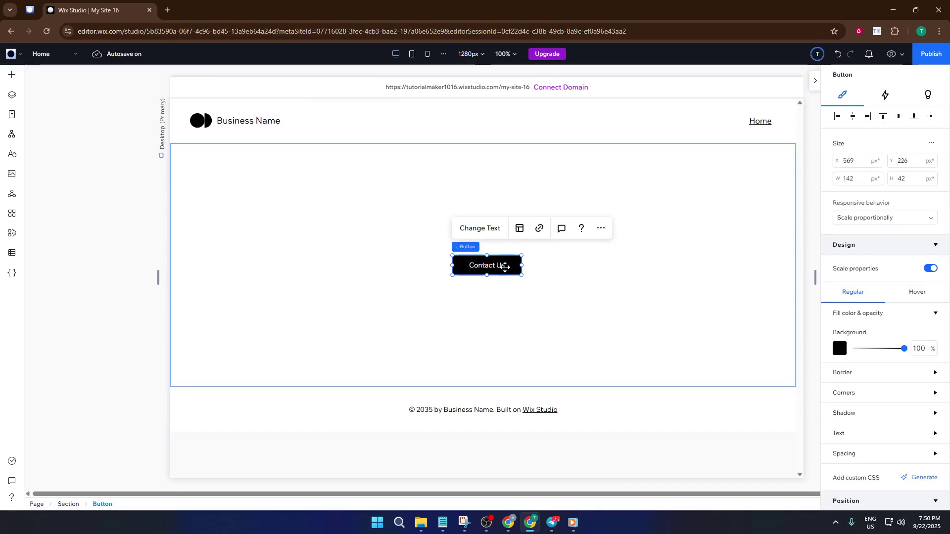
left_click(539, 228)
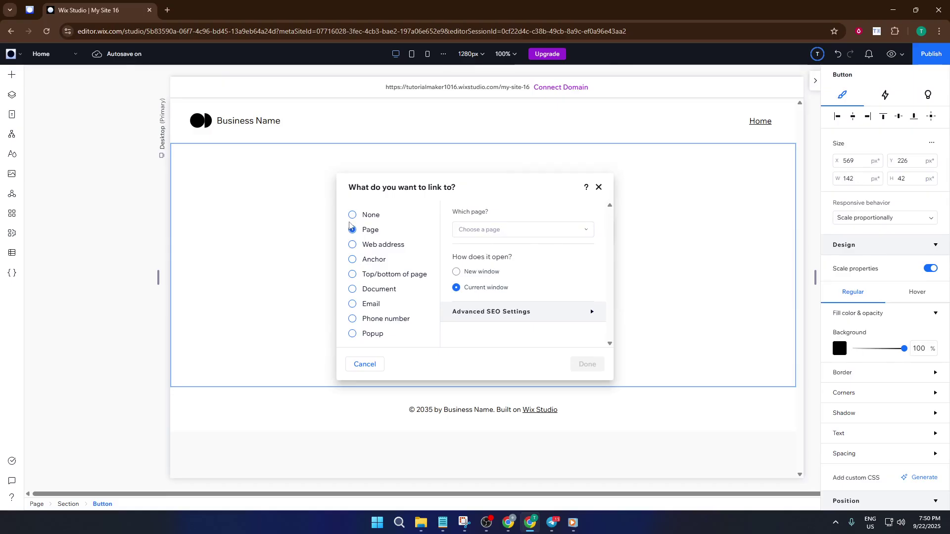
left_click(502, 232)
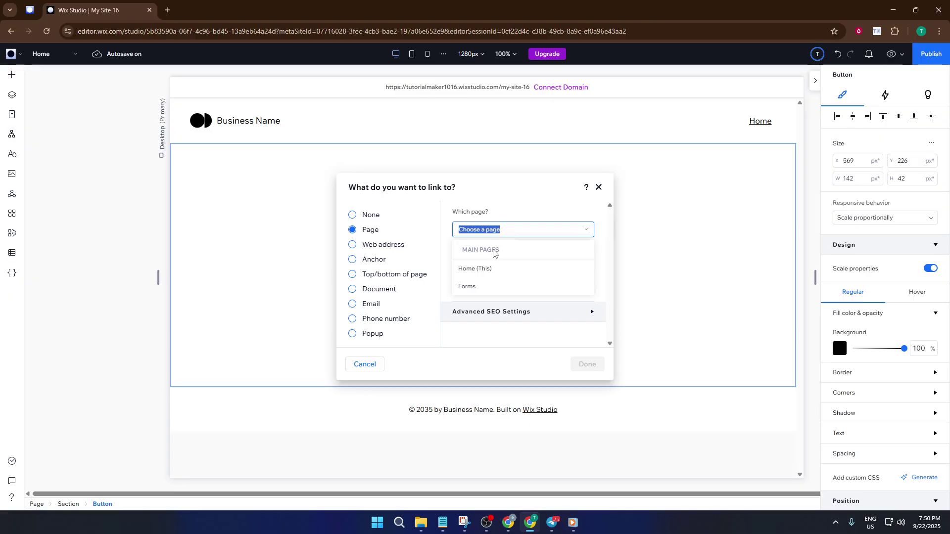